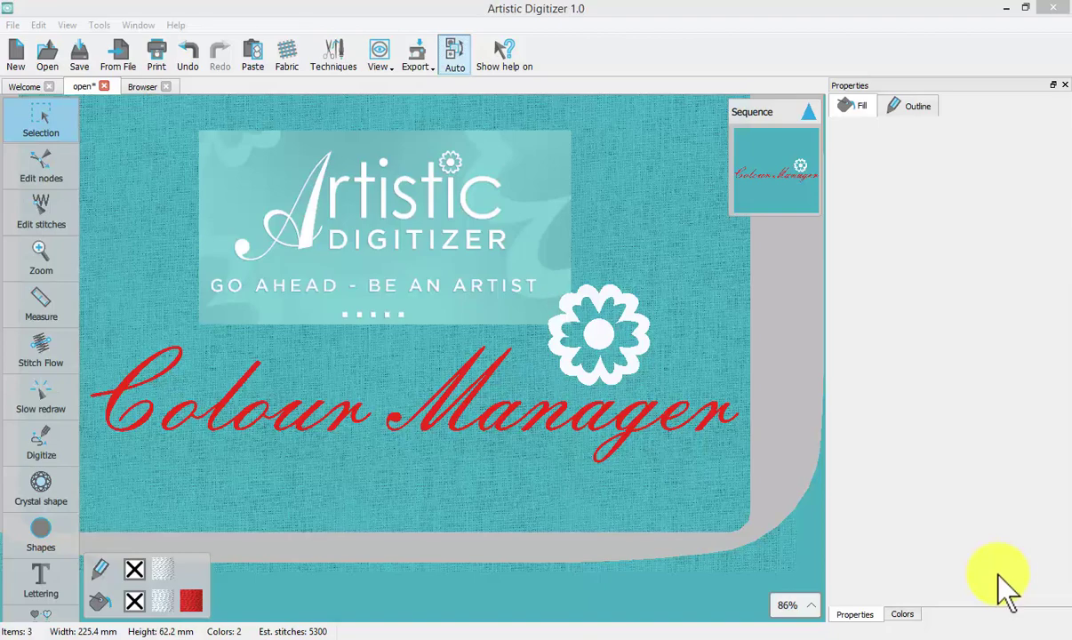
- Open the sample bulldog design ASC-00002.cmx from the Browser, with 8 colours and 20500 stitches
click(142, 86)
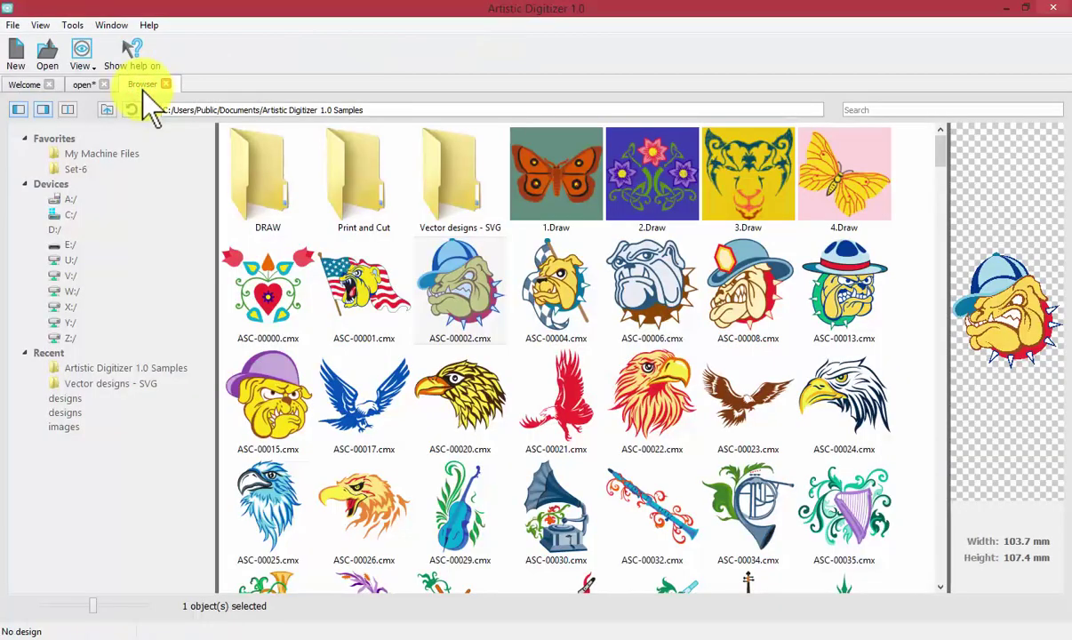
double_click(446, 287)
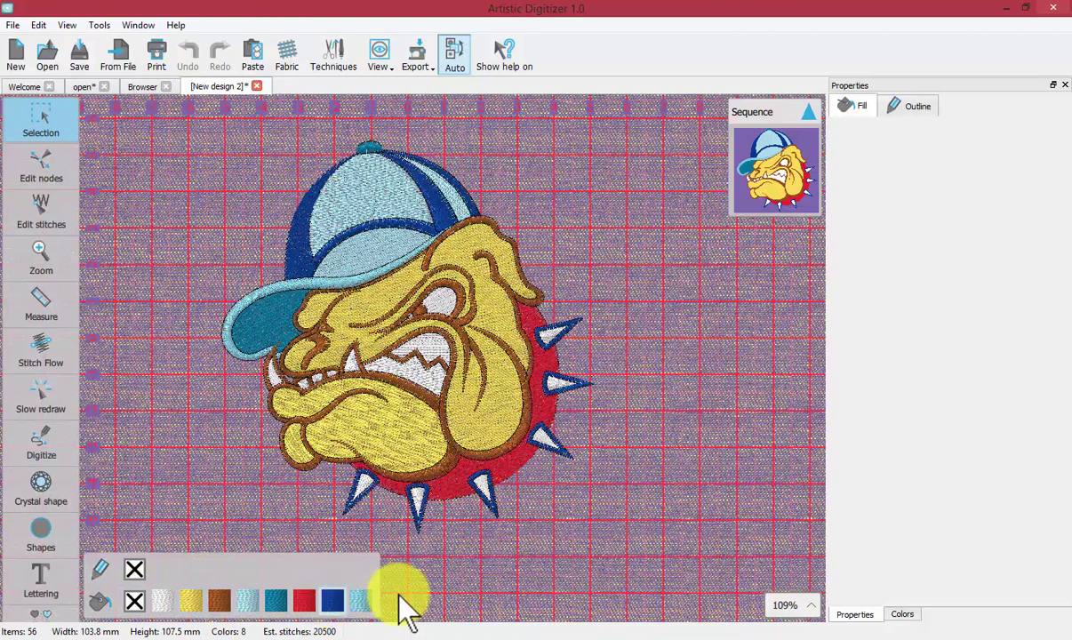
scroll(41, 359, down, 3)
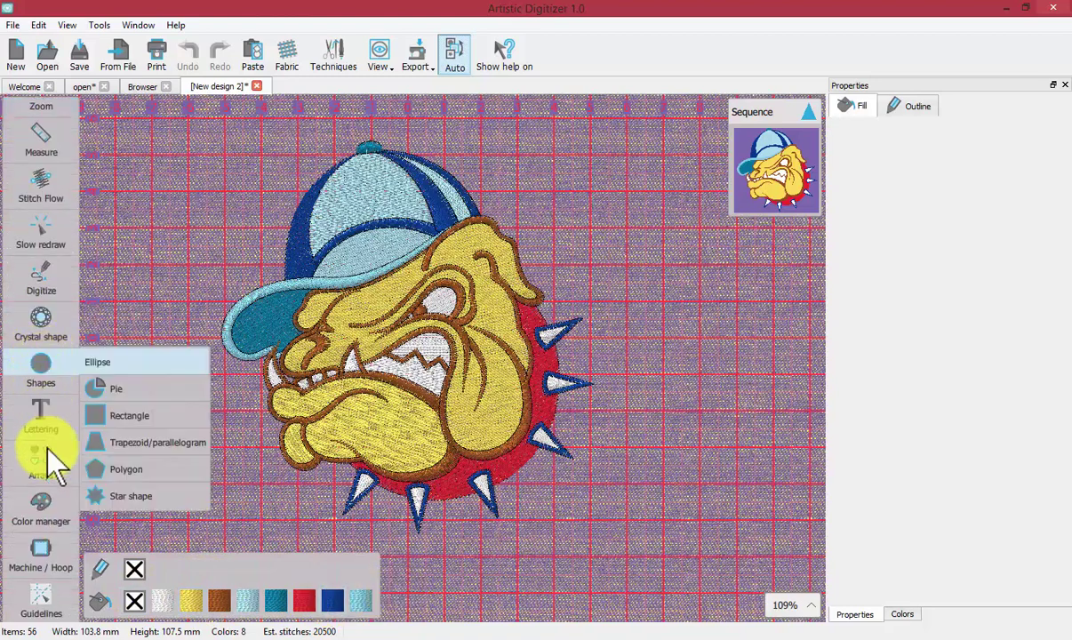
- Show the Color Manager plotting the bulldog's 8 thread colours on the RGB colour wheel
click(39, 503)
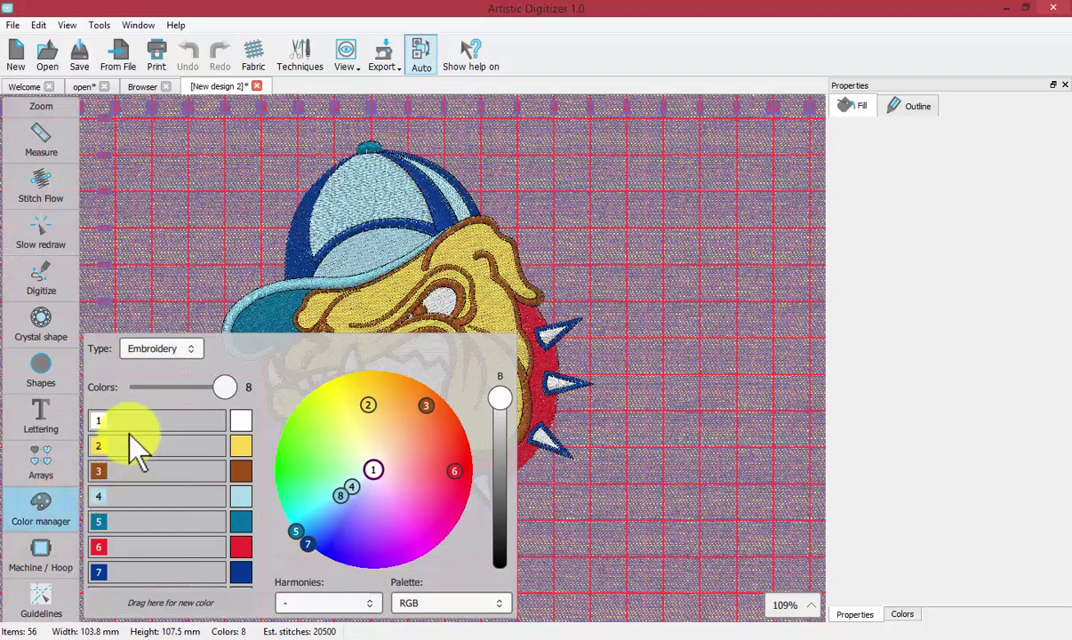
scroll(130, 435, down, 1)
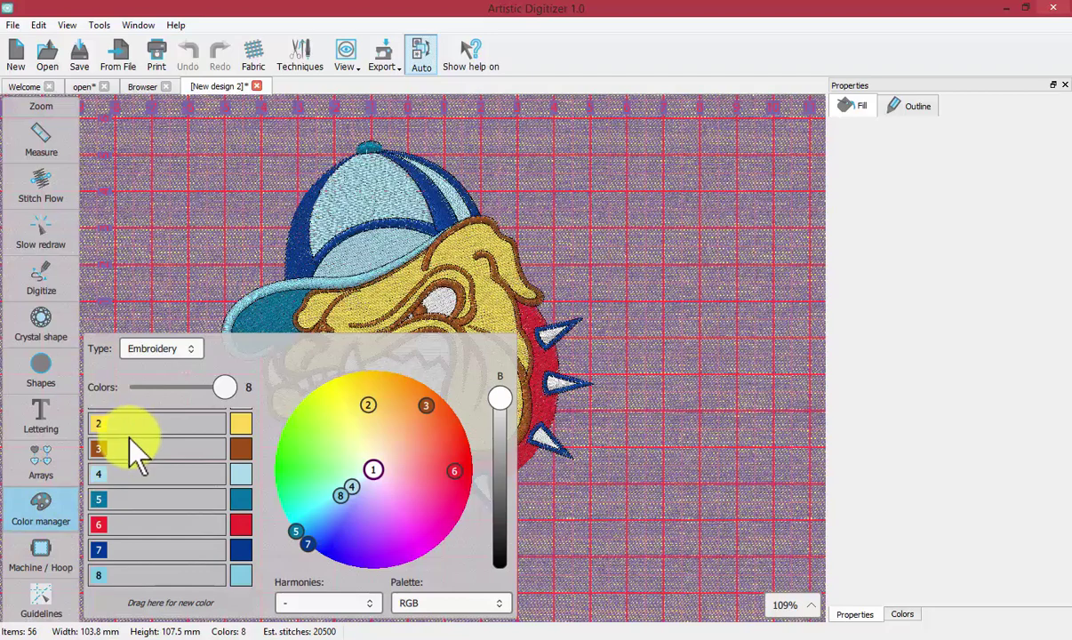
scroll(130, 436, up, 1)
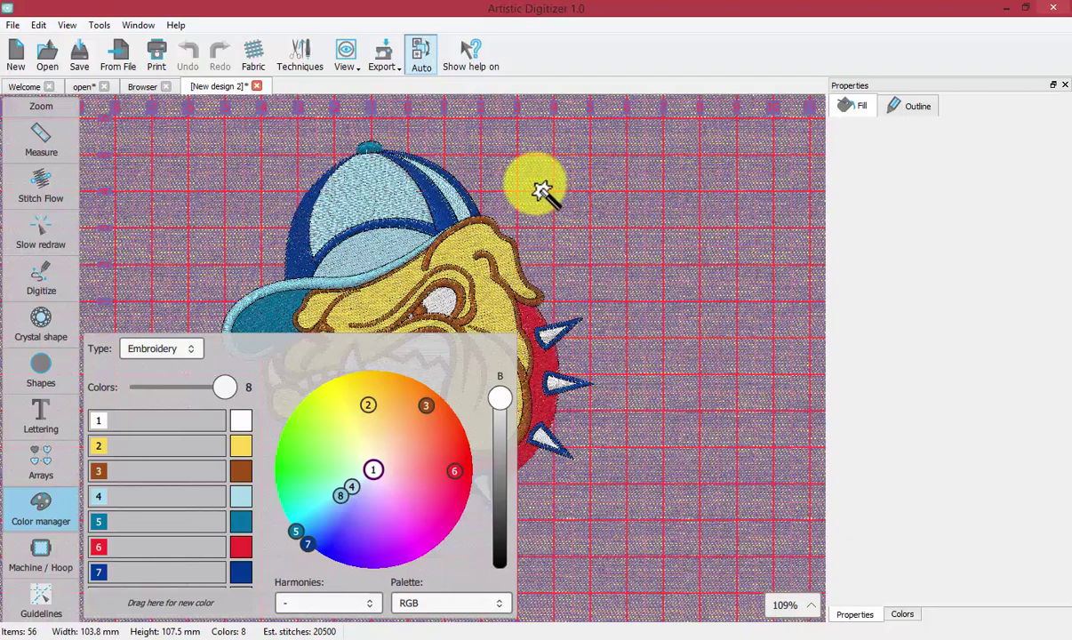
- Sample the cap's light blue, the dog's yellow, then the cap's dark blue with the magic wand
click(354, 184)
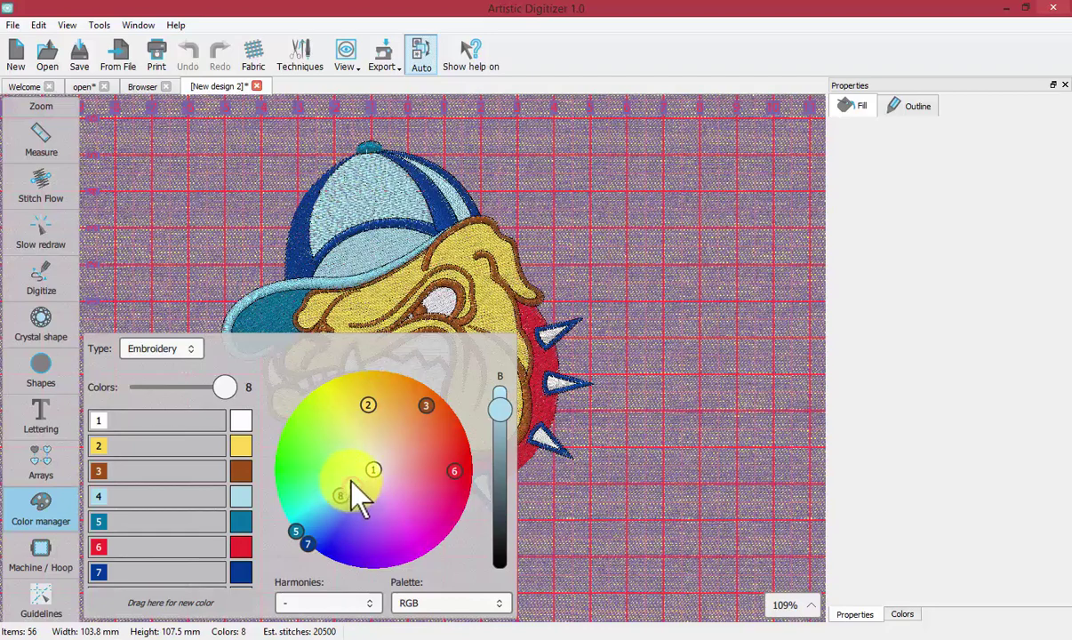
click(462, 247)
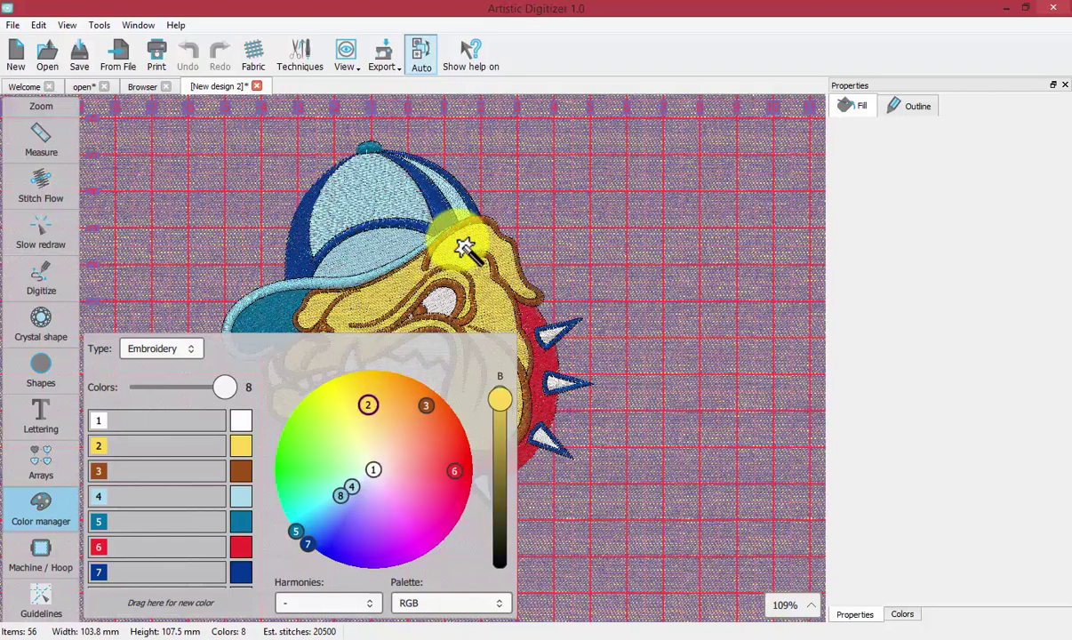
click(298, 248)
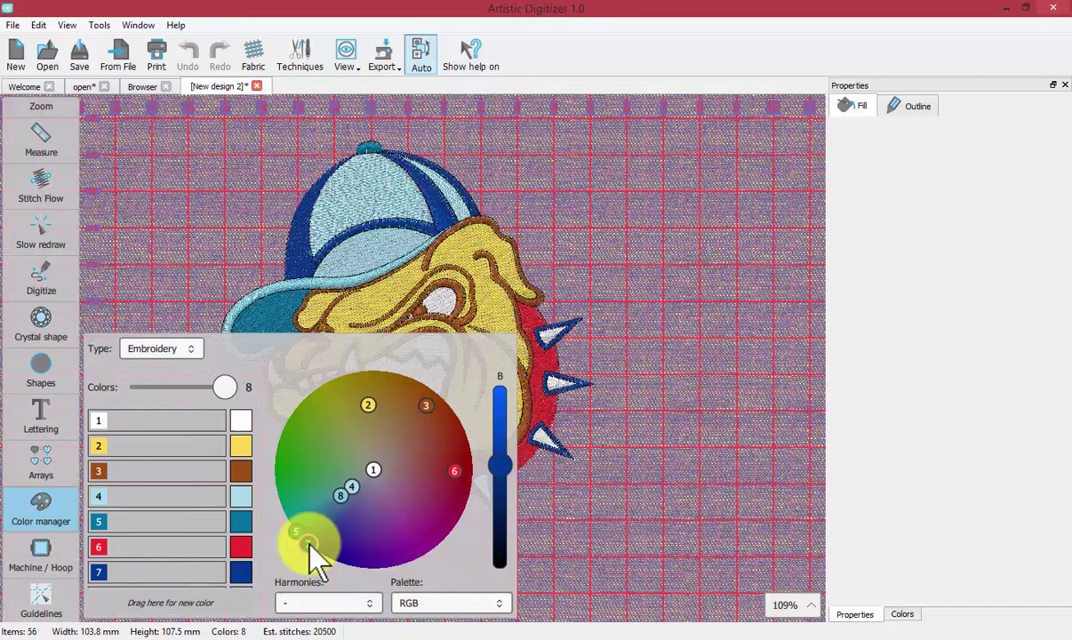
mouse_move(310, 543)
mouse_down()
mouse_move(377, 553)
mouse_move(423, 545)
mouse_move(446, 424)
mouse_up()
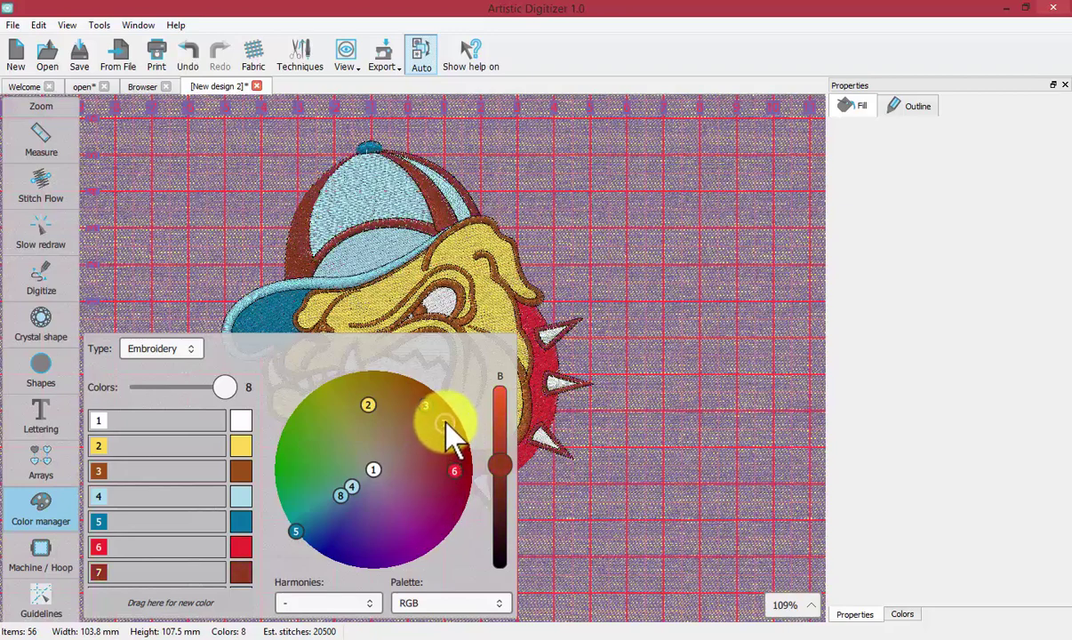
click(194, 50)
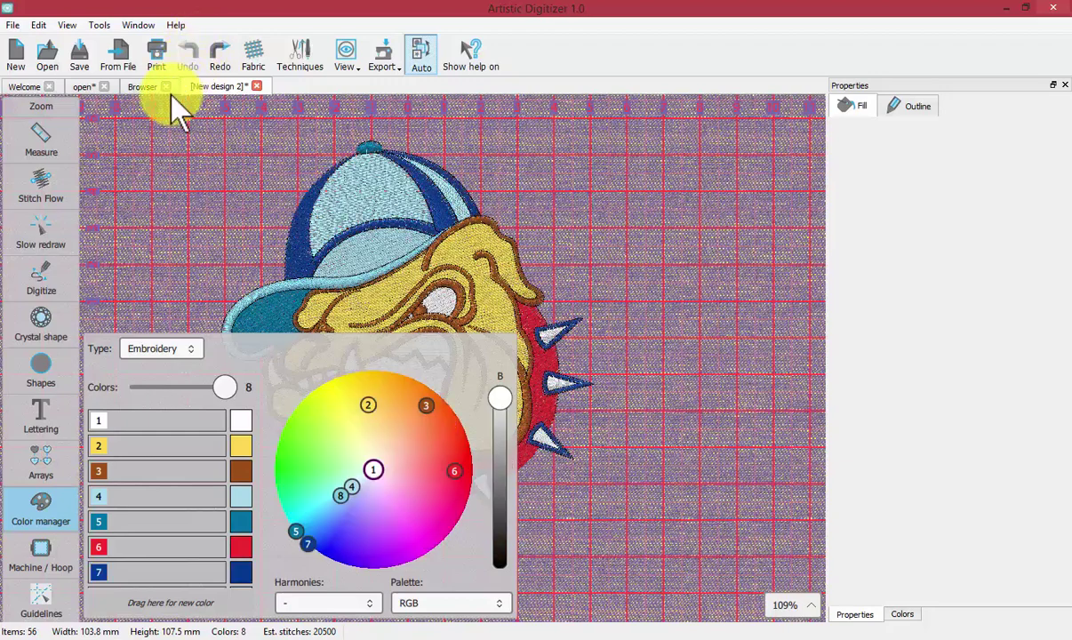
- Close the colour manager and display the thread colour chart panel
click(36, 119)
scroll(36, 119, up, 2)
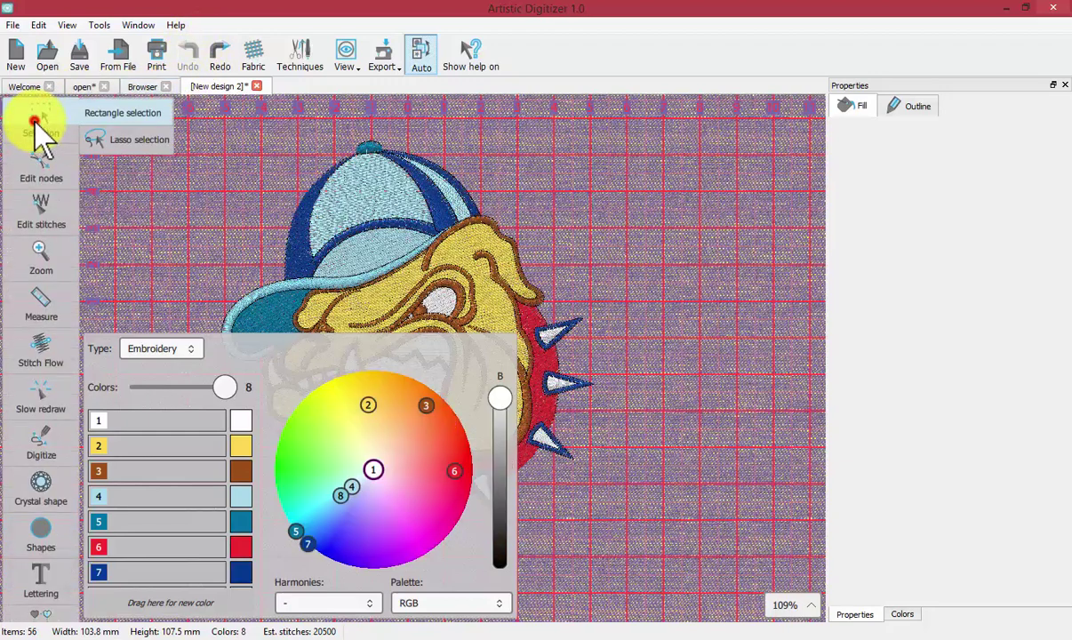
click(181, 135)
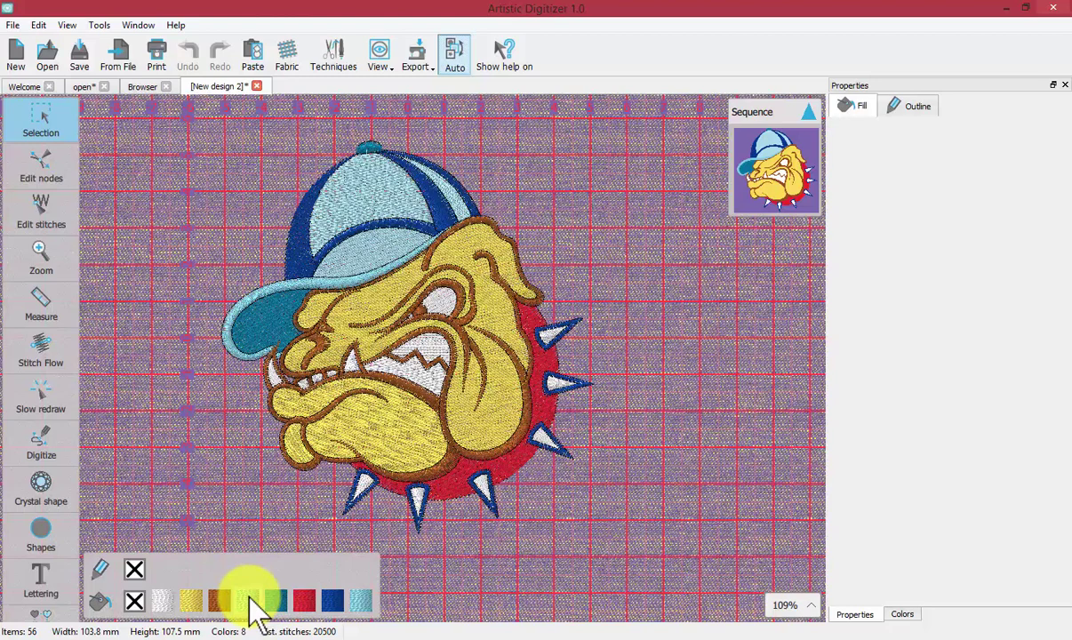
click(900, 613)
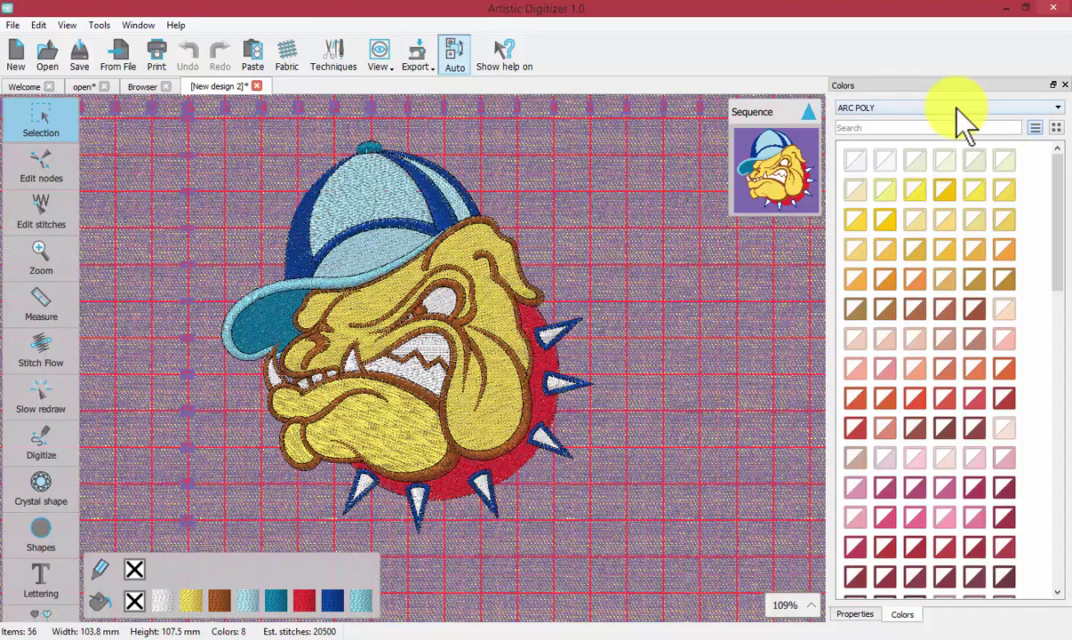
scroll(58, 283, down, 3)
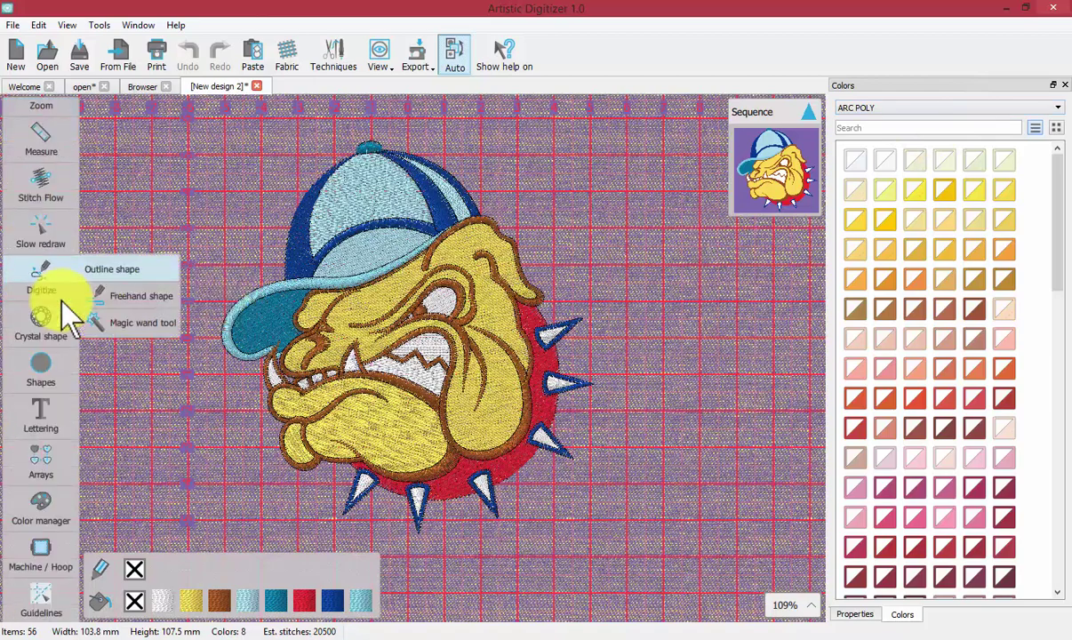
- Switch the colour manager's thread palette to JANOME and return to the Selection tool
click(40, 503)
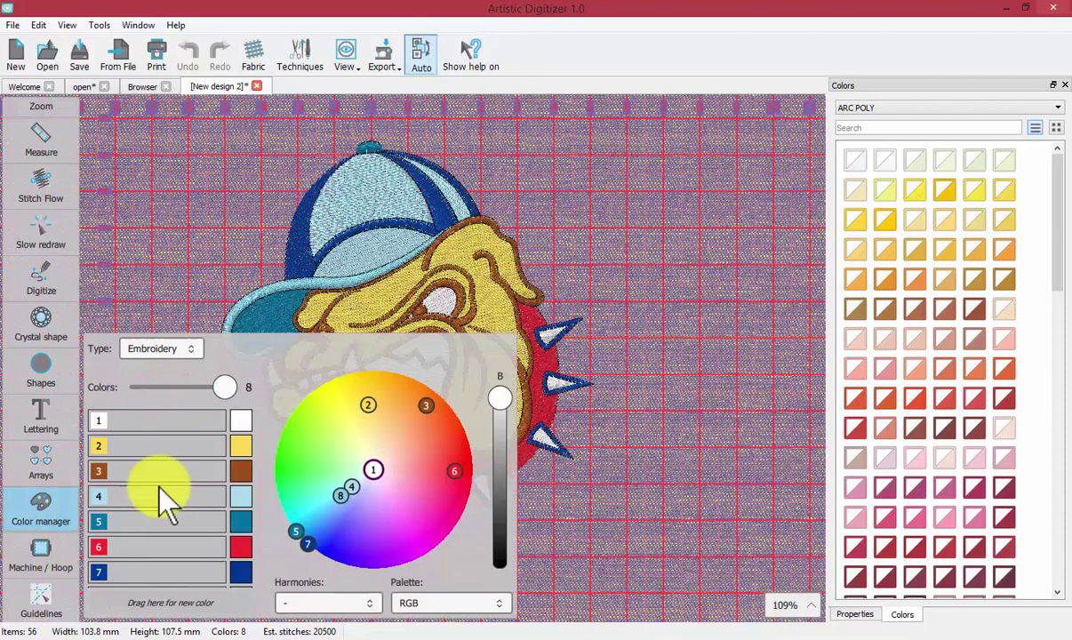
click(448, 605)
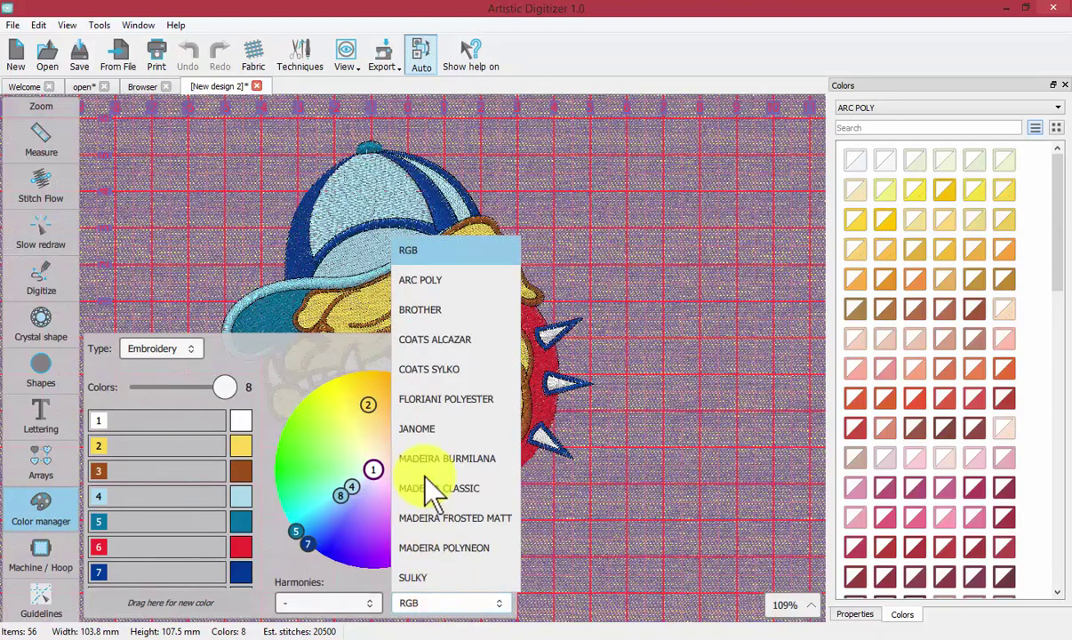
click(425, 430)
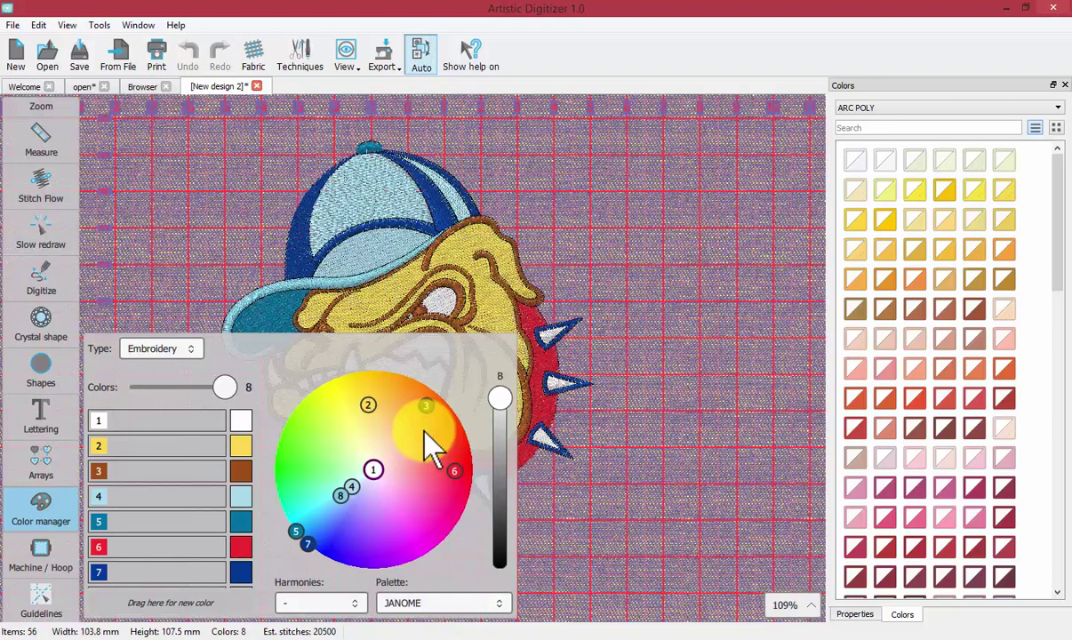
scroll(40, 129, up, 3)
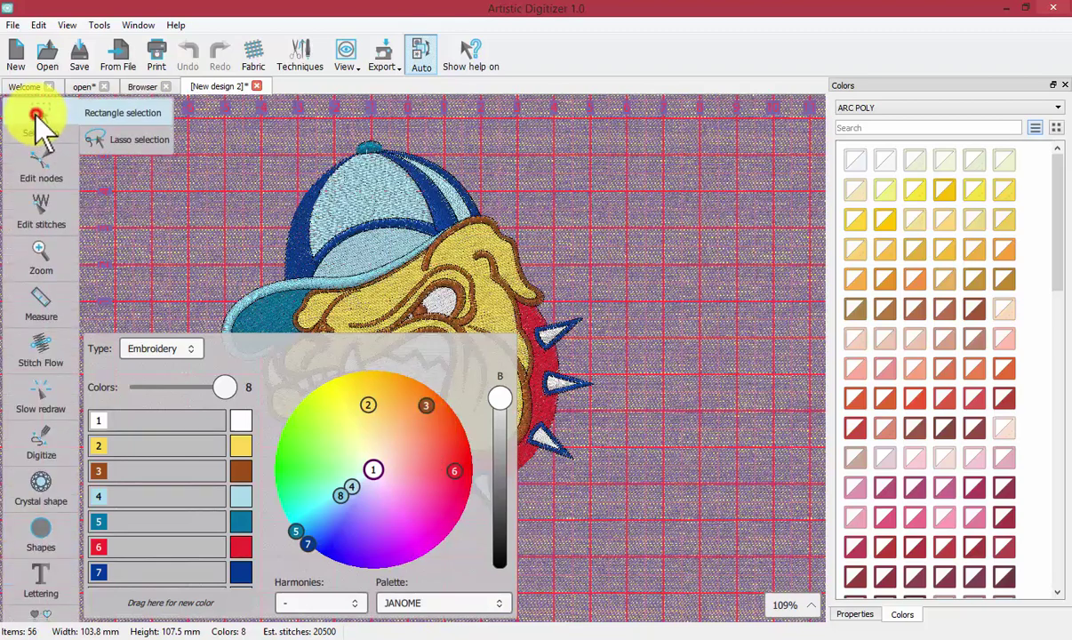
click(38, 111)
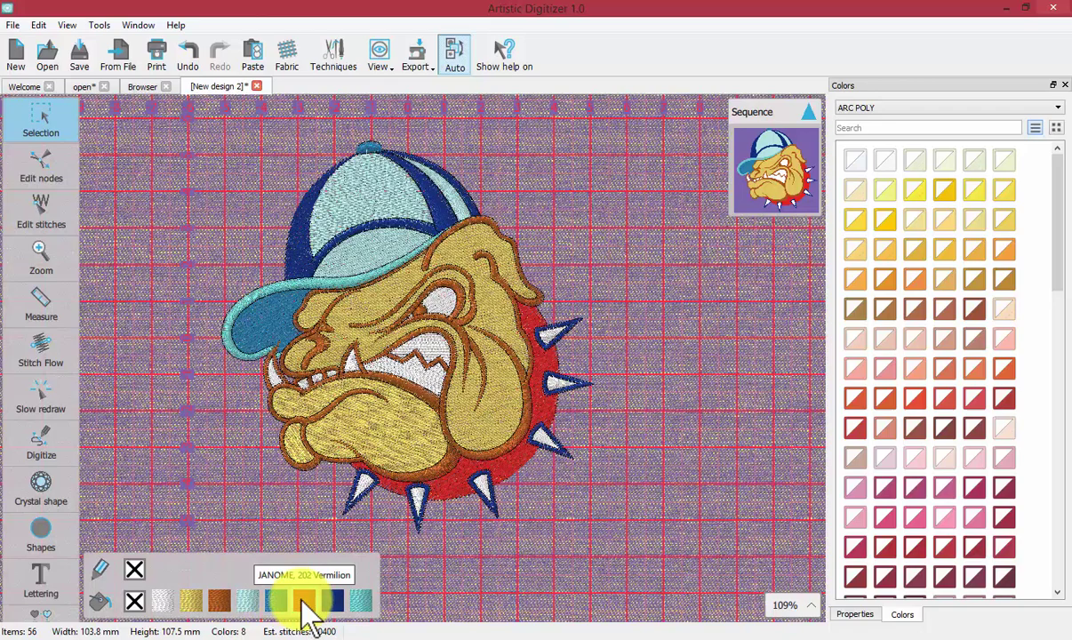
scroll(41, 452, down, 3)
- Reopen the colour manager on the JANOME palette and shift the dog's yellow toward orange
click(40, 517)
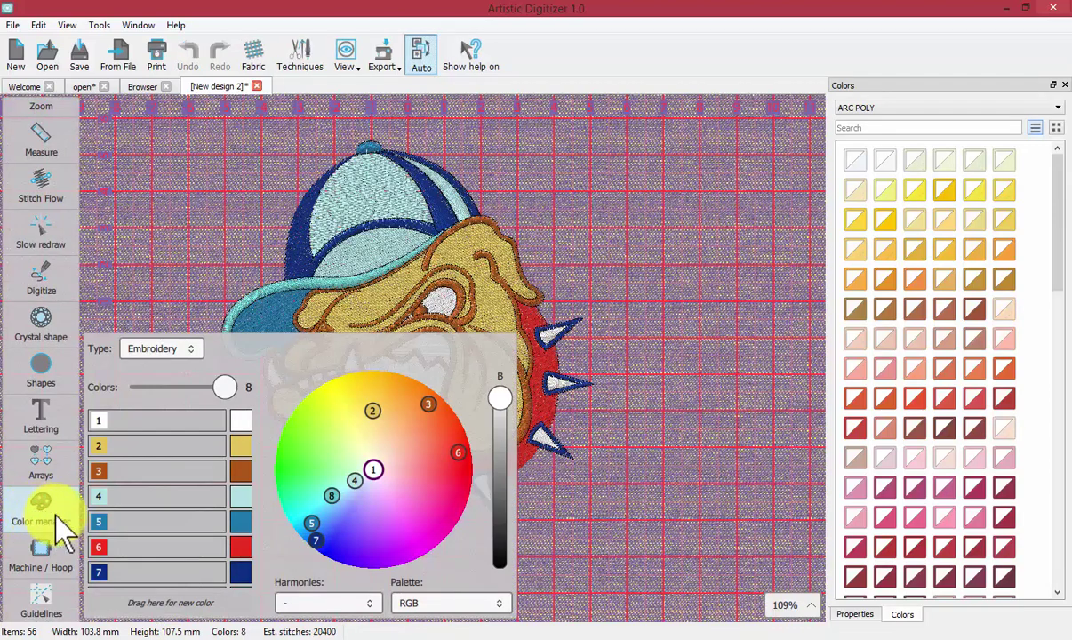
click(474, 603)
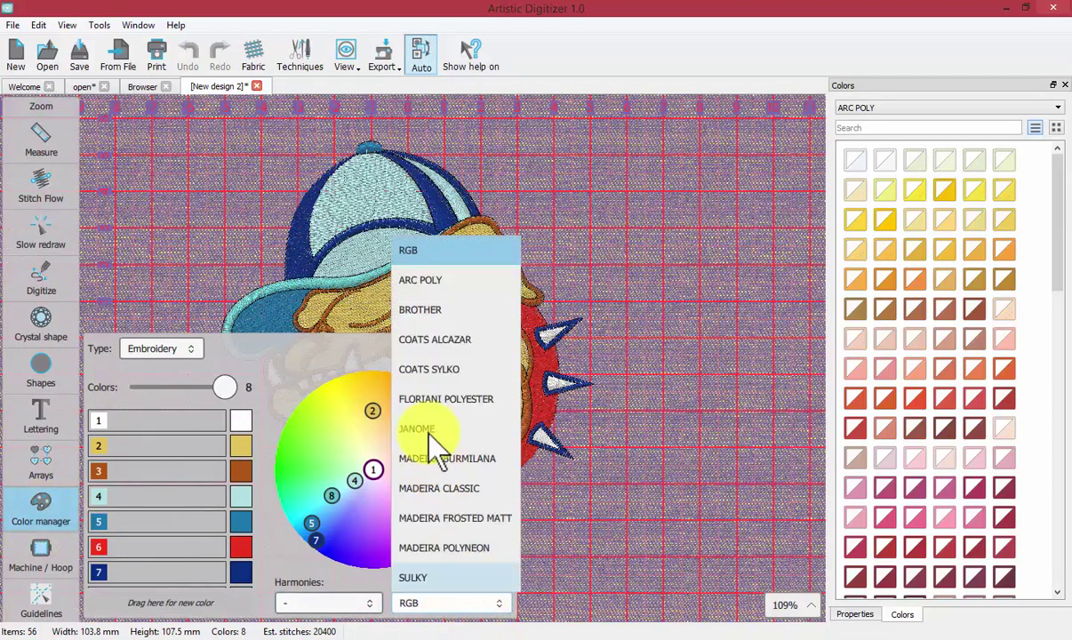
click(418, 429)
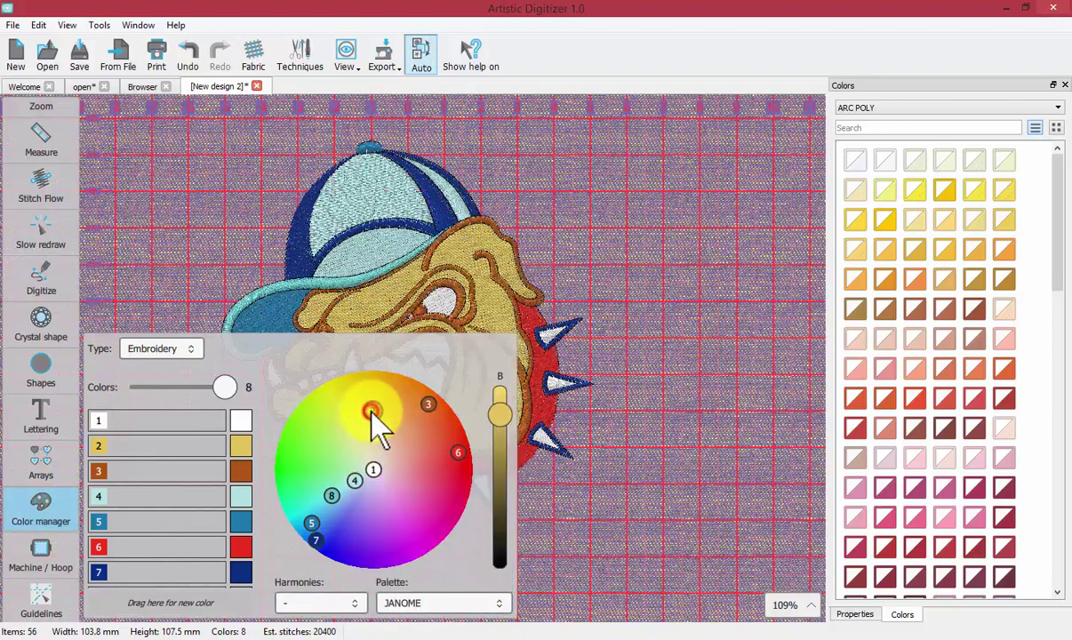
mouse_move(372, 415)
mouse_down()
mouse_move(432, 471)
mouse_move(411, 521)
mouse_move(369, 536)
mouse_move(351, 434)
mouse_move(307, 432)
mouse_move(299, 444)
mouse_up()
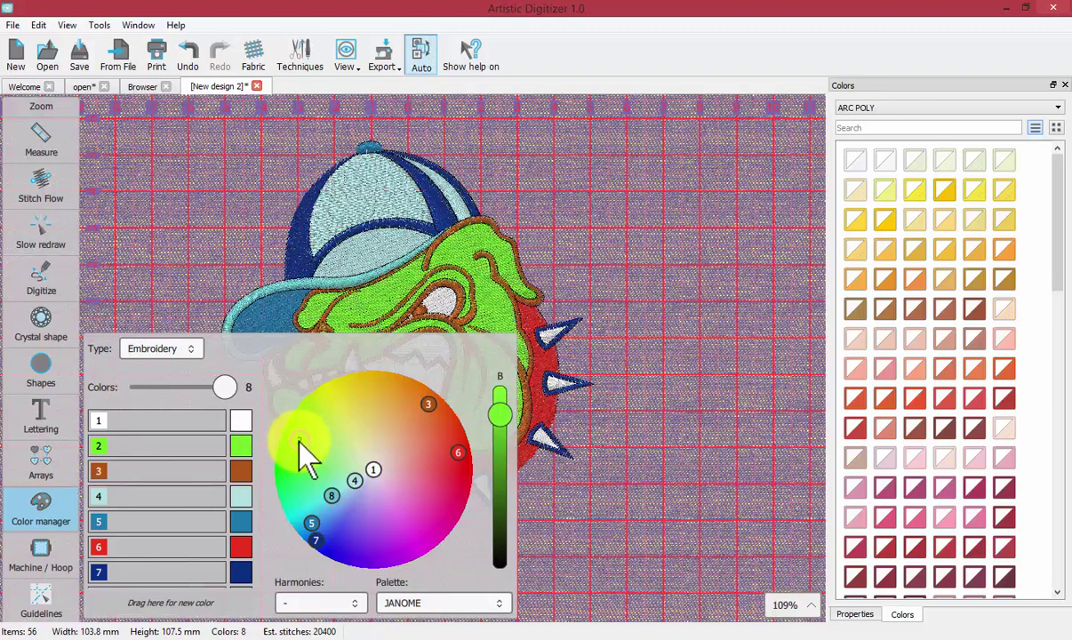
- Turn colour 6's collar magenta and make colour 1's teeth, eyes and spikes pale yellow
drag(459, 453, 409, 541)
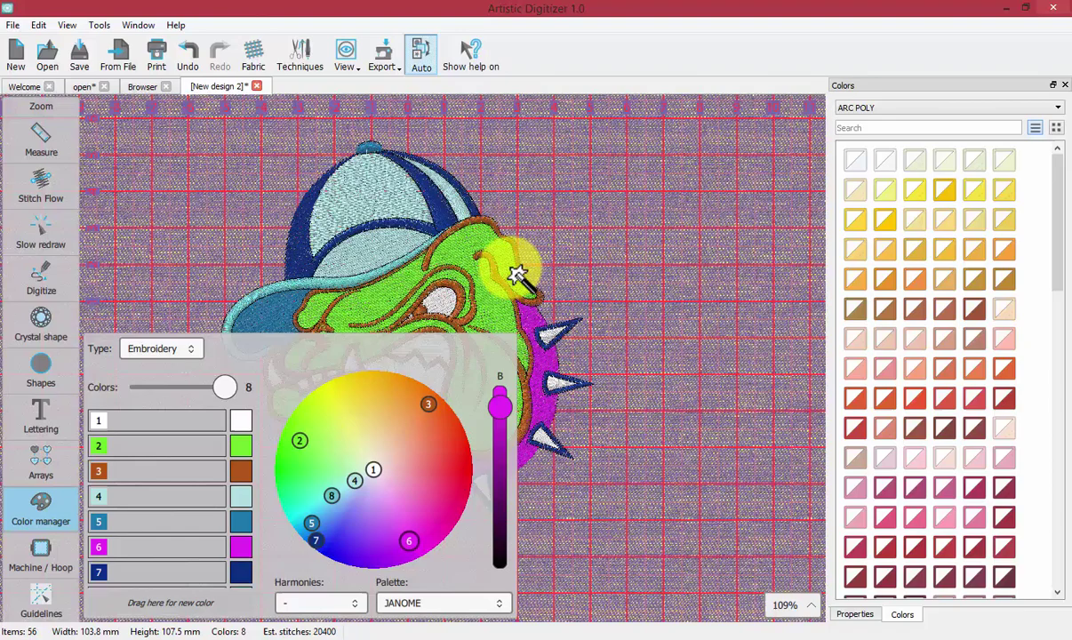
scroll(531, 253, down, 3)
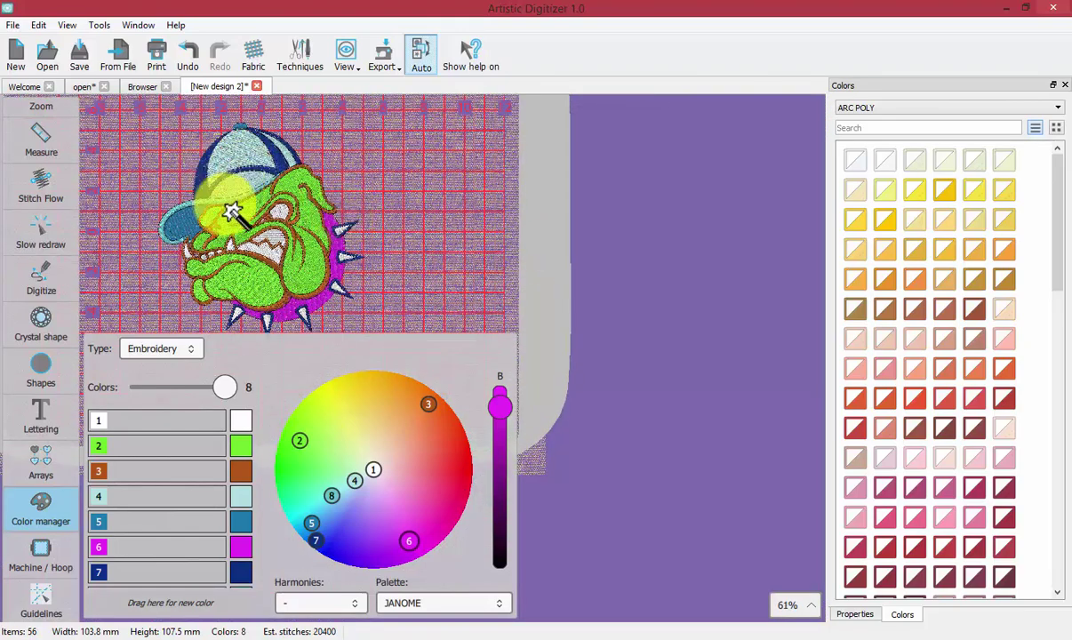
click(372, 469)
drag(369, 447, 355, 416)
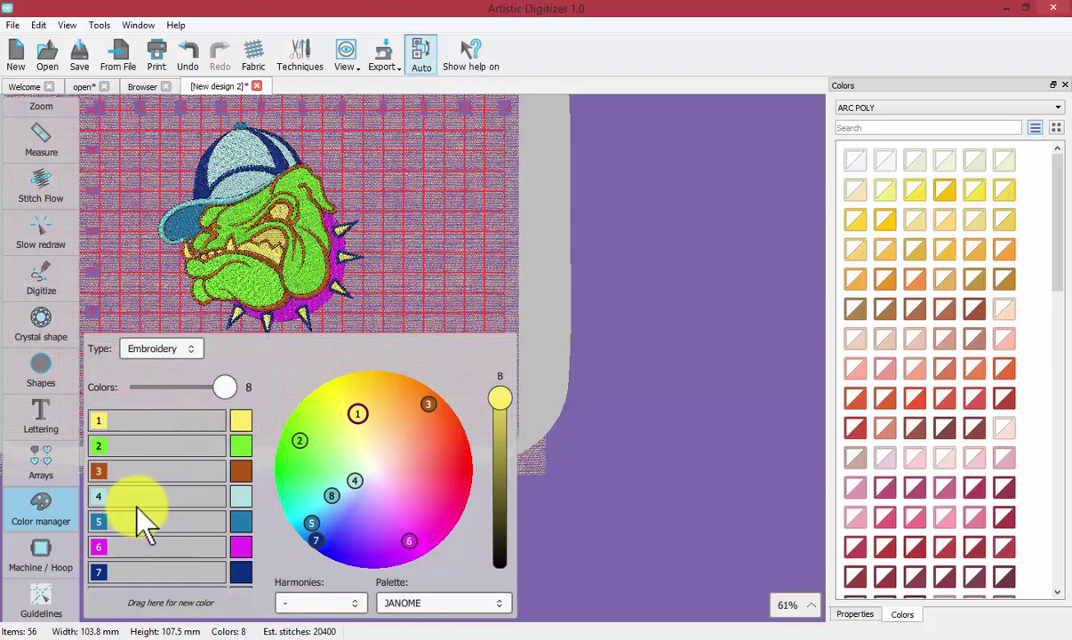
- Merge colour 5 into colour 4 in the colour list
click(100, 495)
drag(100, 498, 123, 498)
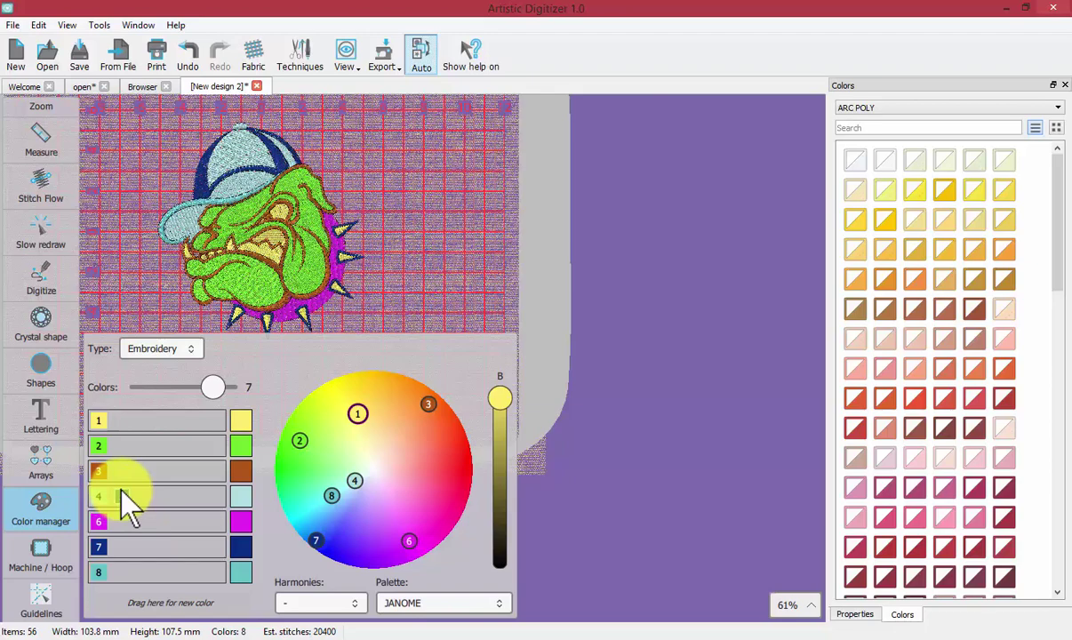
drag(123, 495, 99, 498)
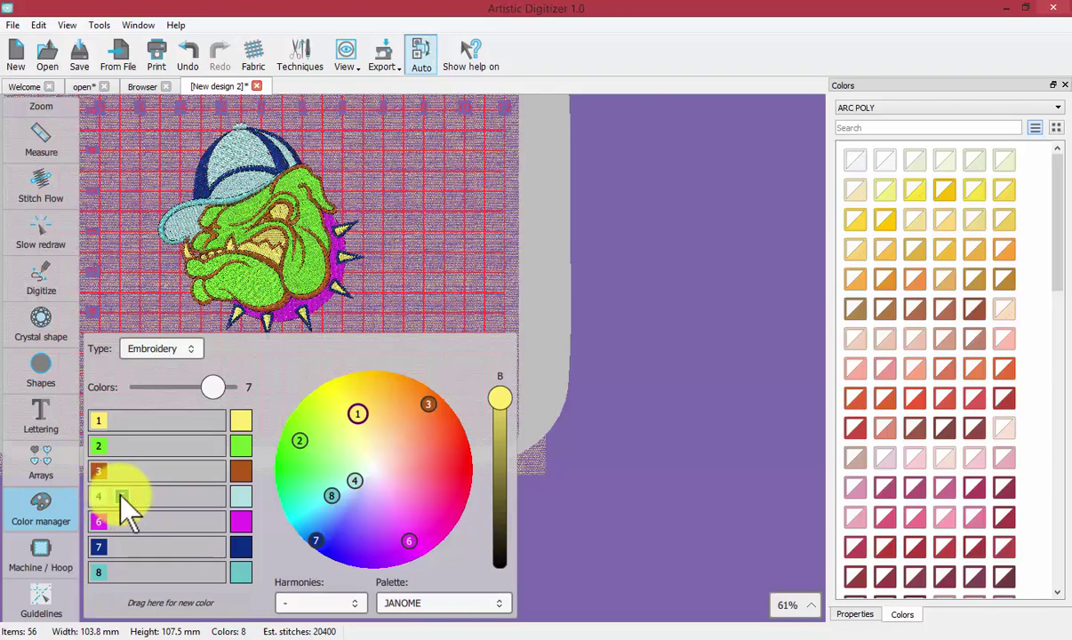
drag(122, 498, 122, 496)
click(211, 388)
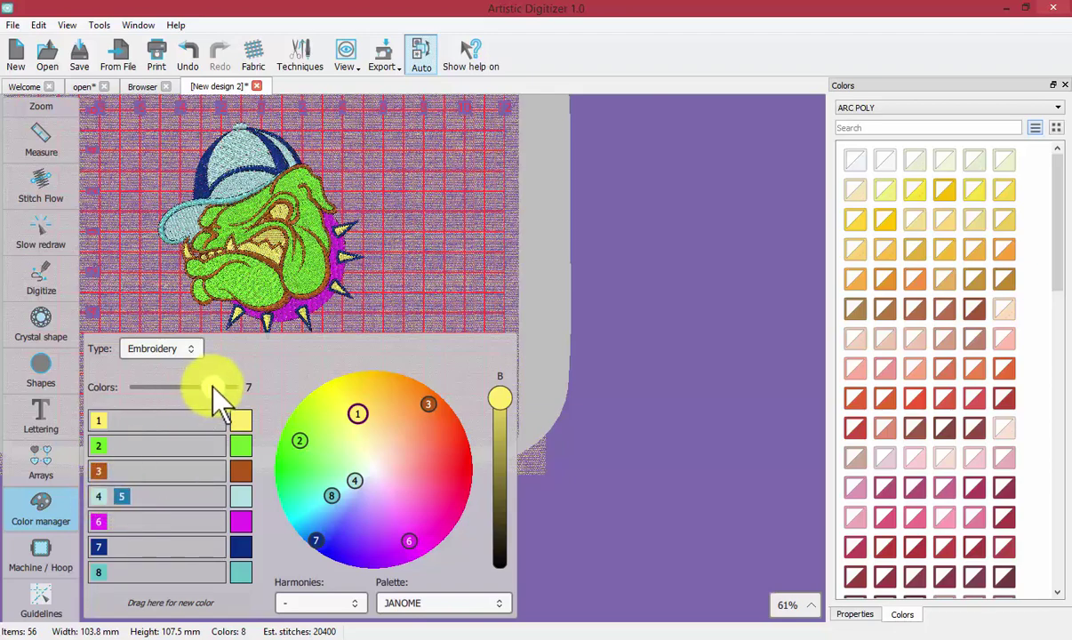
- Drop the Colors slider to 3, regroup colour 8, then raise it back to 7 colours
drag(212, 387, 164, 388)
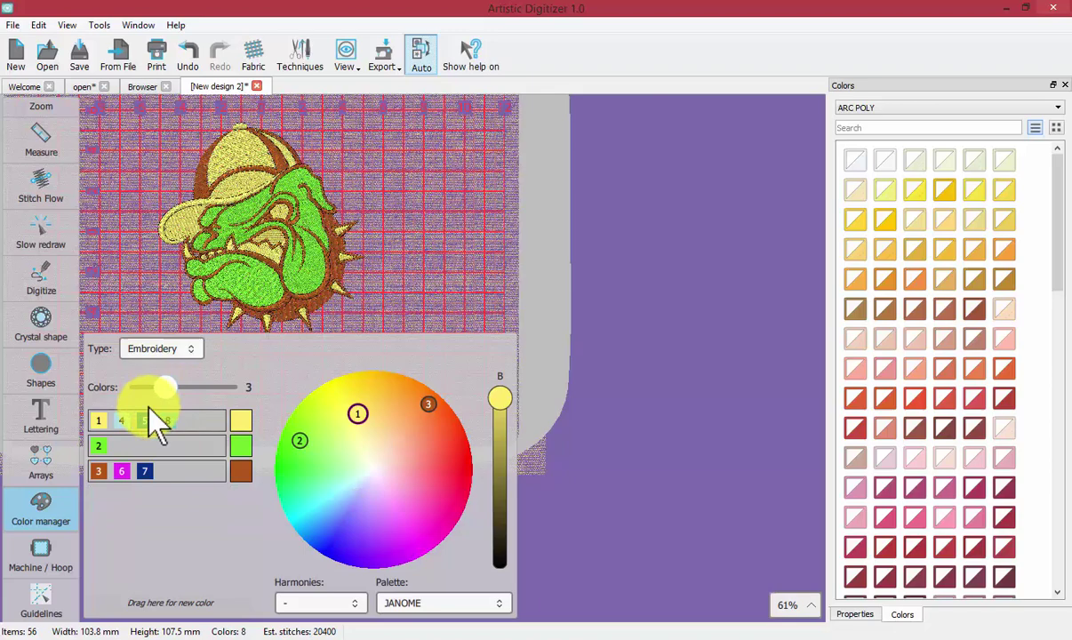
click(98, 421)
drag(105, 423, 126, 445)
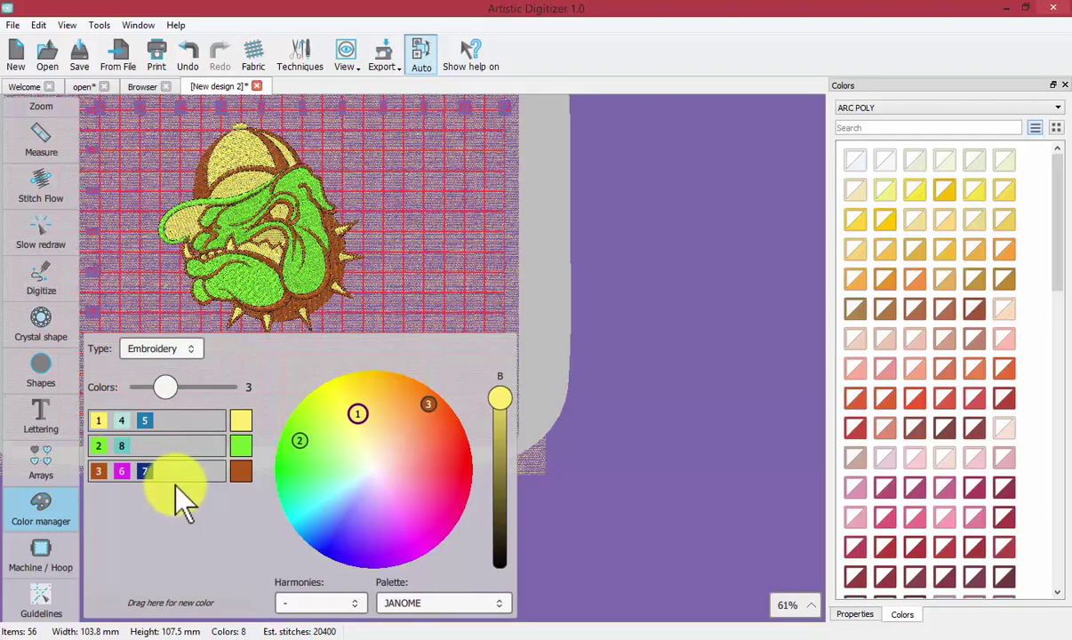
drag(176, 389, 215, 388)
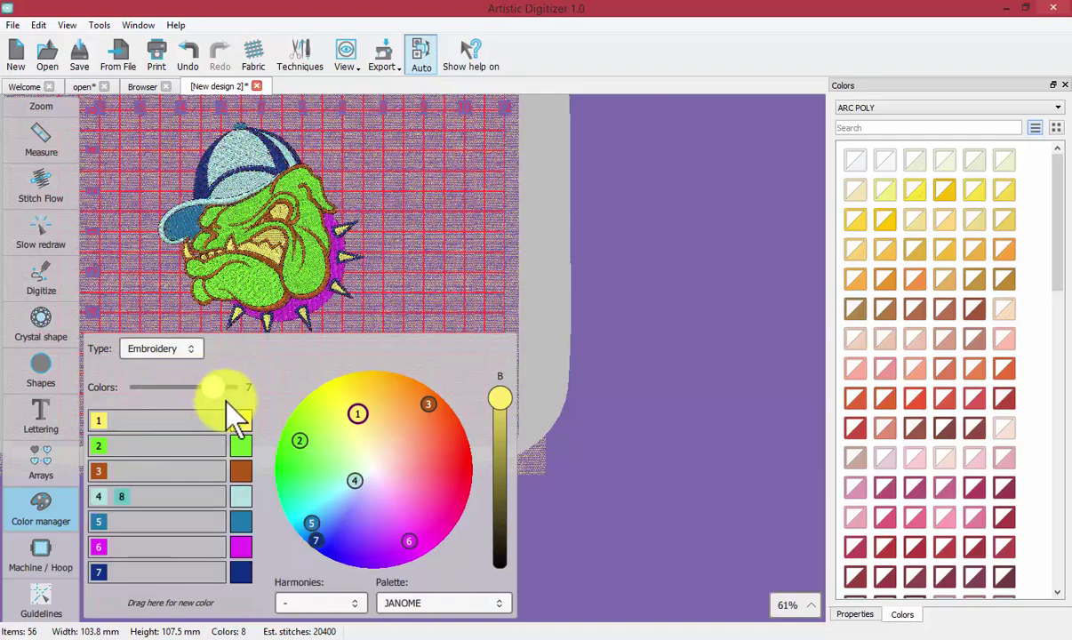
- Restore all 8 colours and apply the Monochromatic harmony, shading the bulldog red and pink
drag(218, 388, 236, 387)
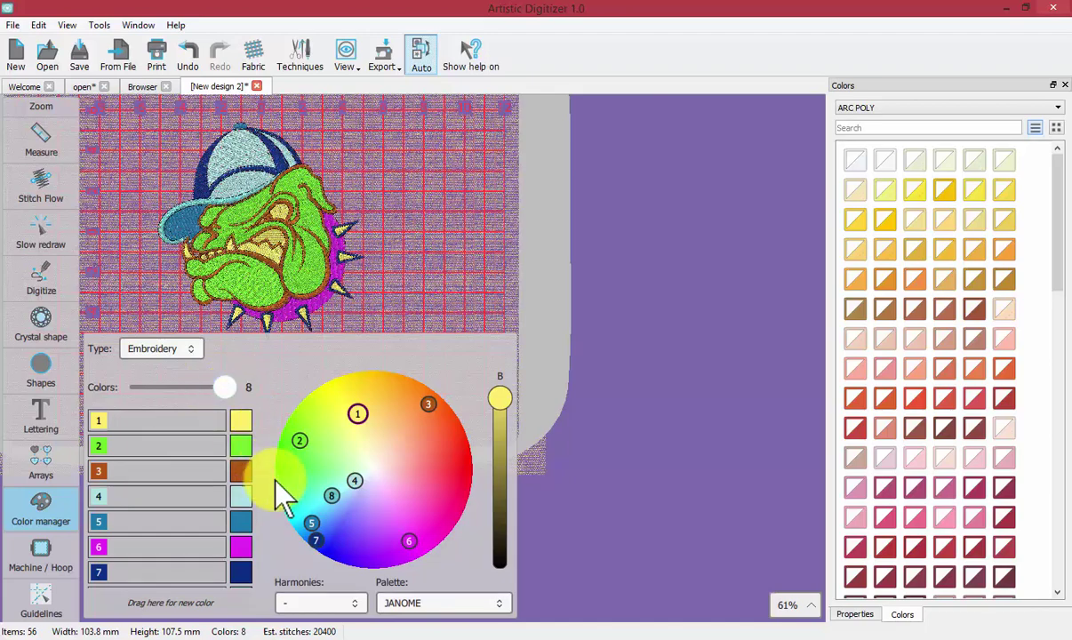
click(313, 604)
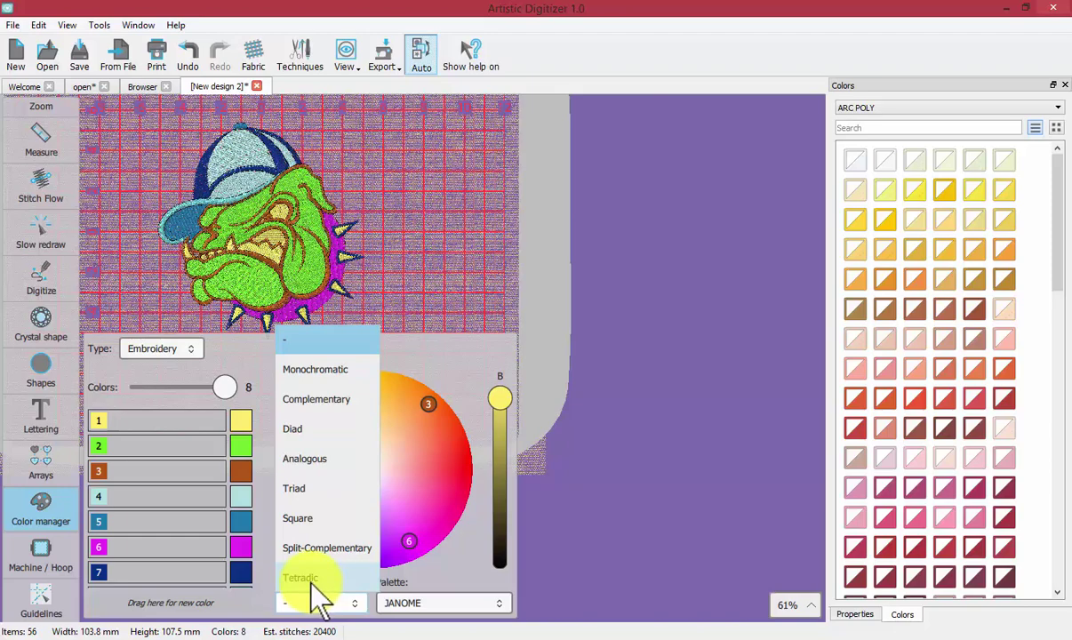
click(321, 369)
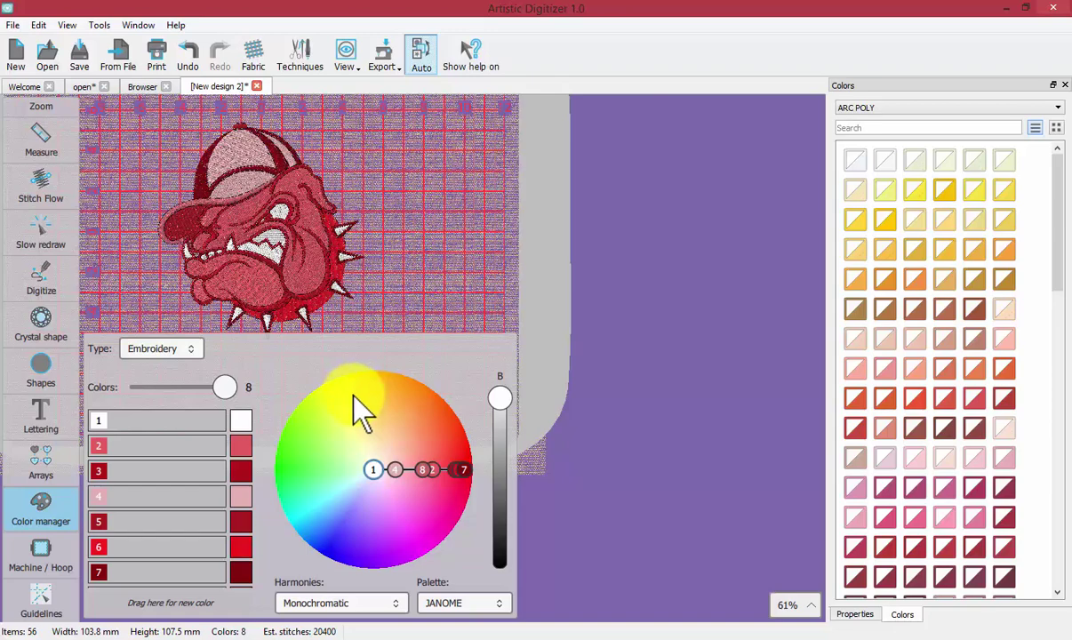
- Try the Complementary, Diad, Analogous and Triad colour harmonies in turn
click(387, 604)
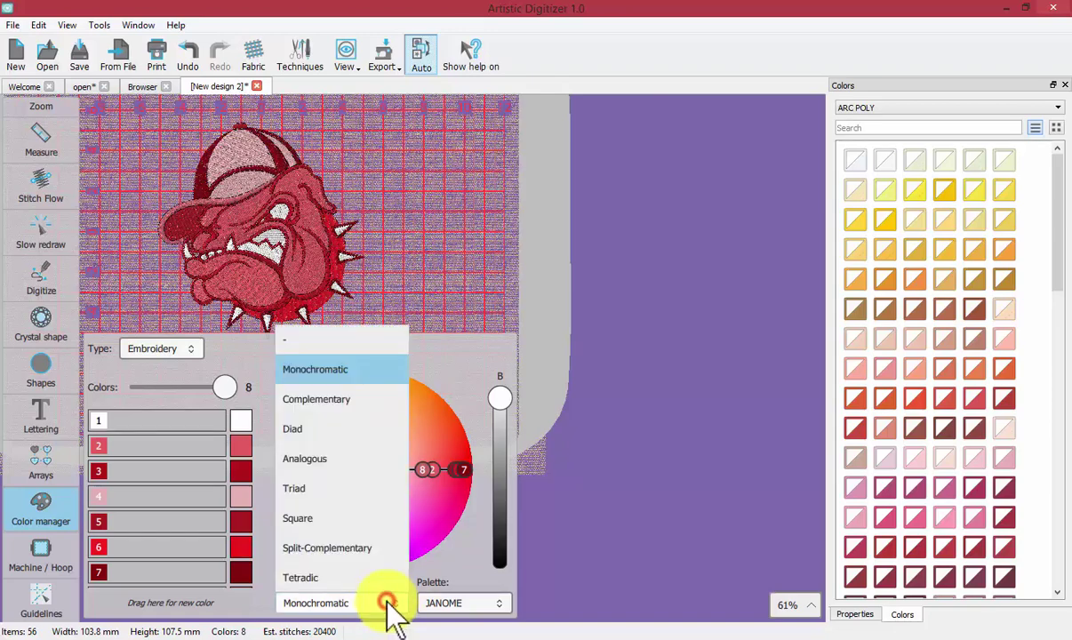
click(327, 399)
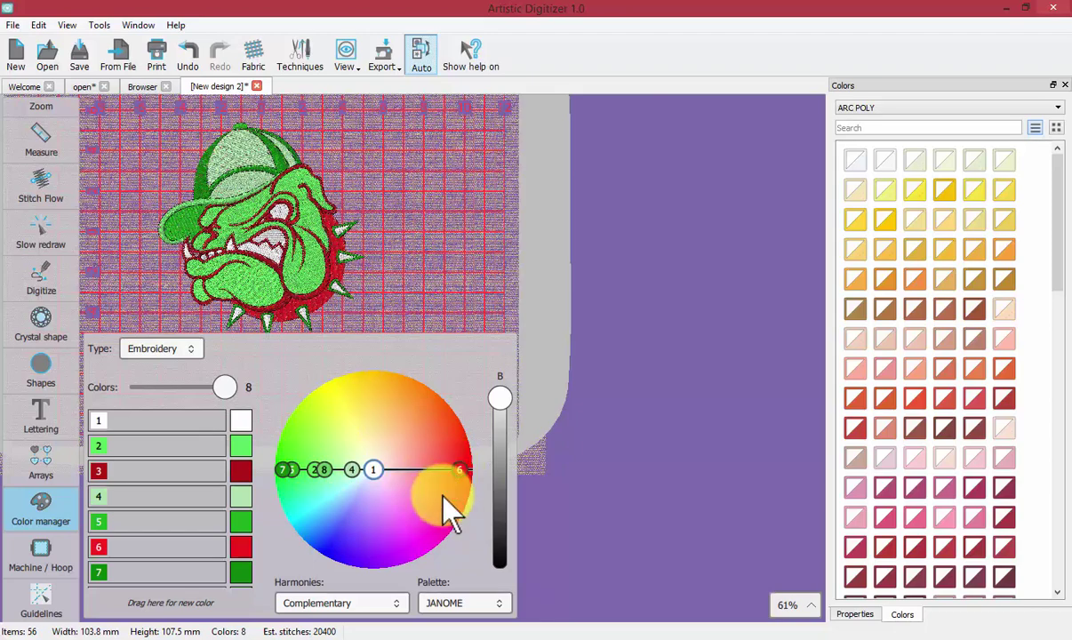
click(383, 603)
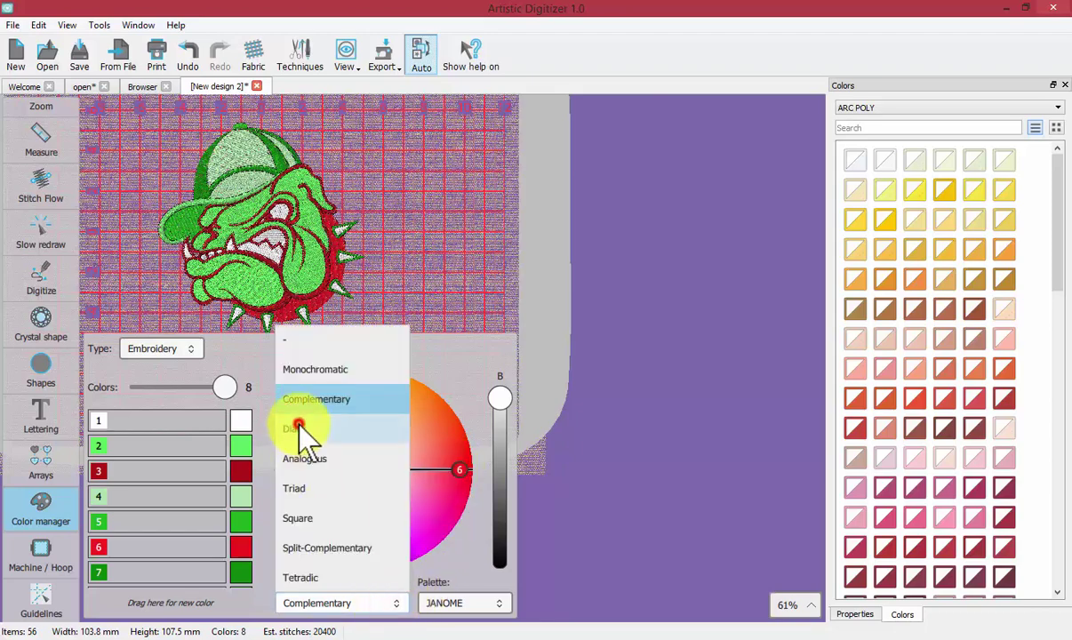
click(299, 433)
click(354, 602)
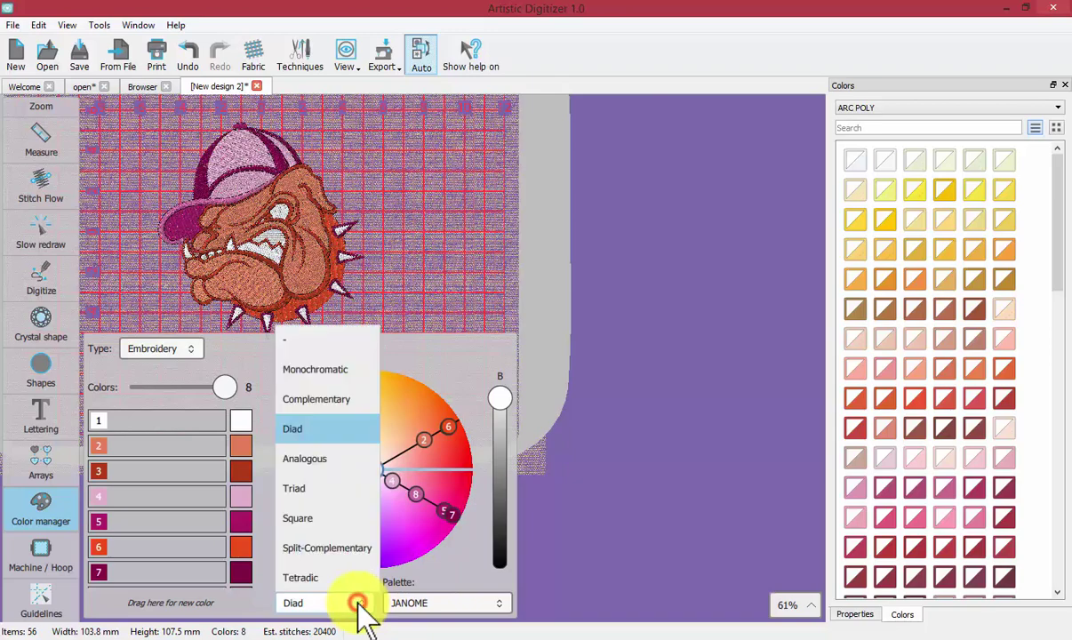
click(320, 462)
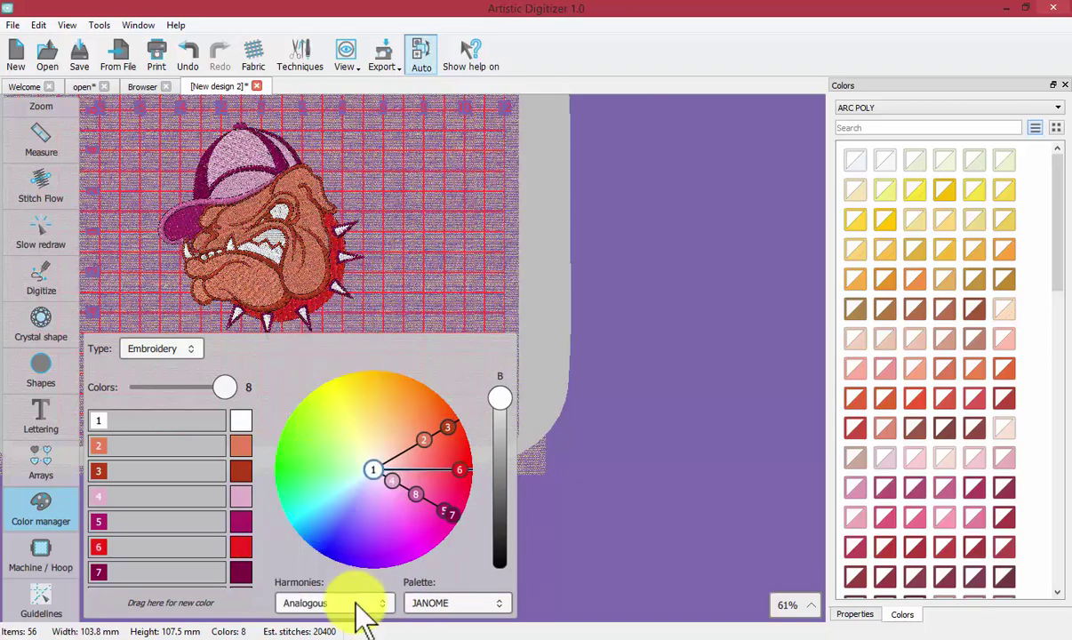
click(355, 603)
click(311, 486)
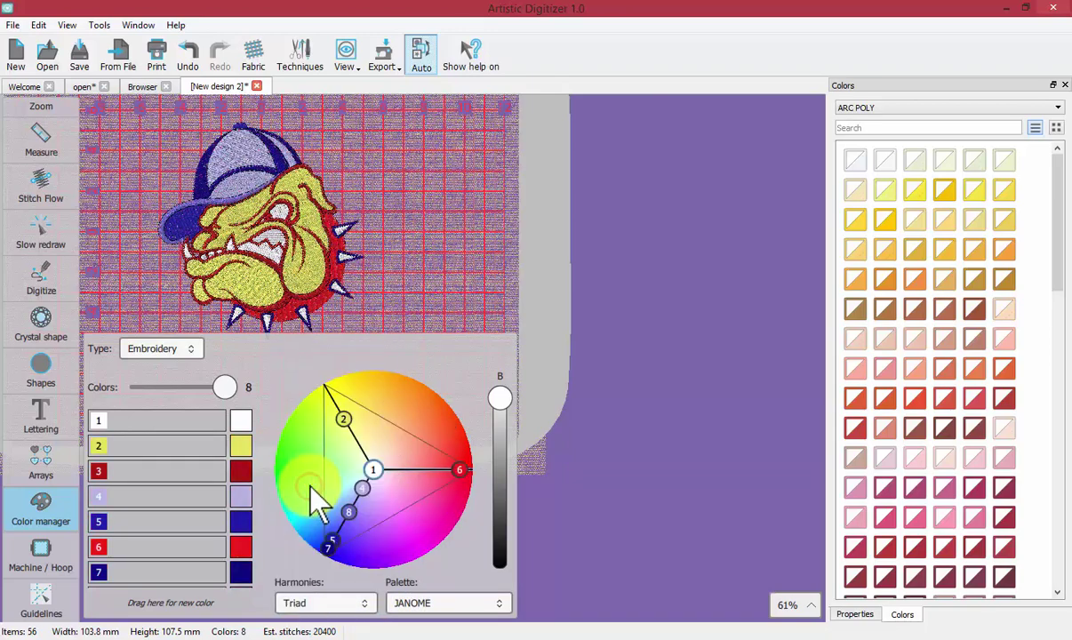
- Try Square and Split-Complementary, finishing on Tetradic: green cap, yellow face, red collar
click(346, 601)
click(302, 518)
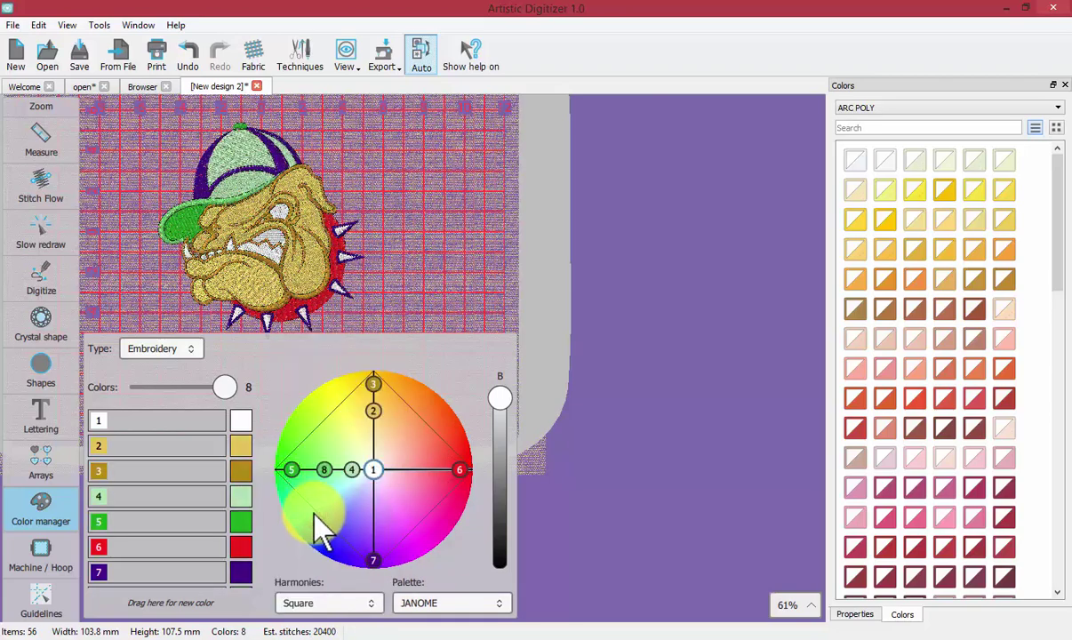
click(361, 603)
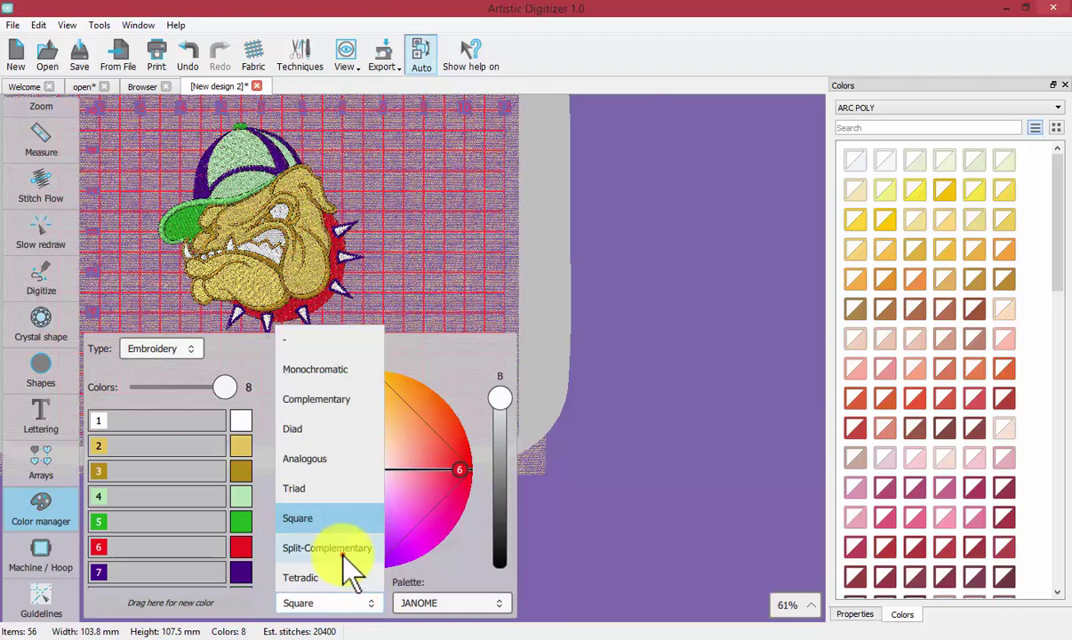
click(352, 551)
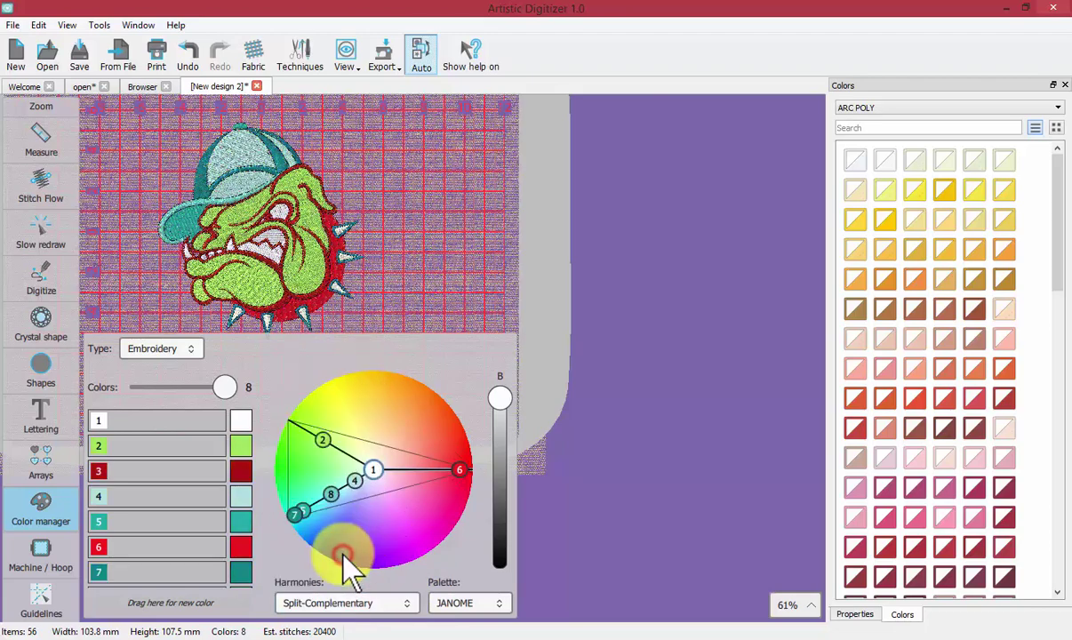
click(371, 608)
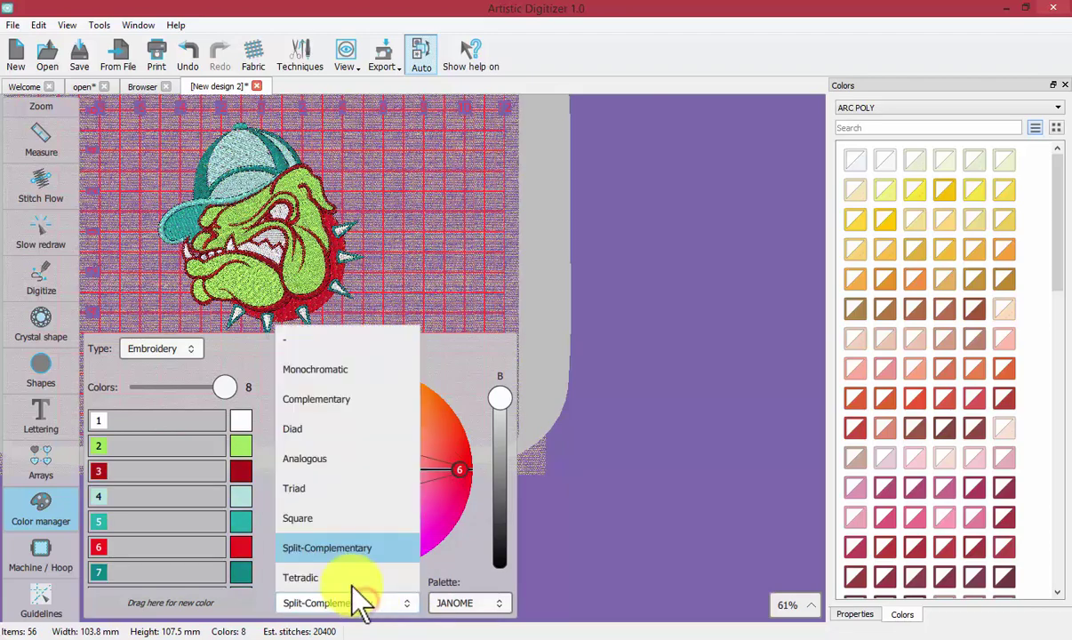
click(352, 577)
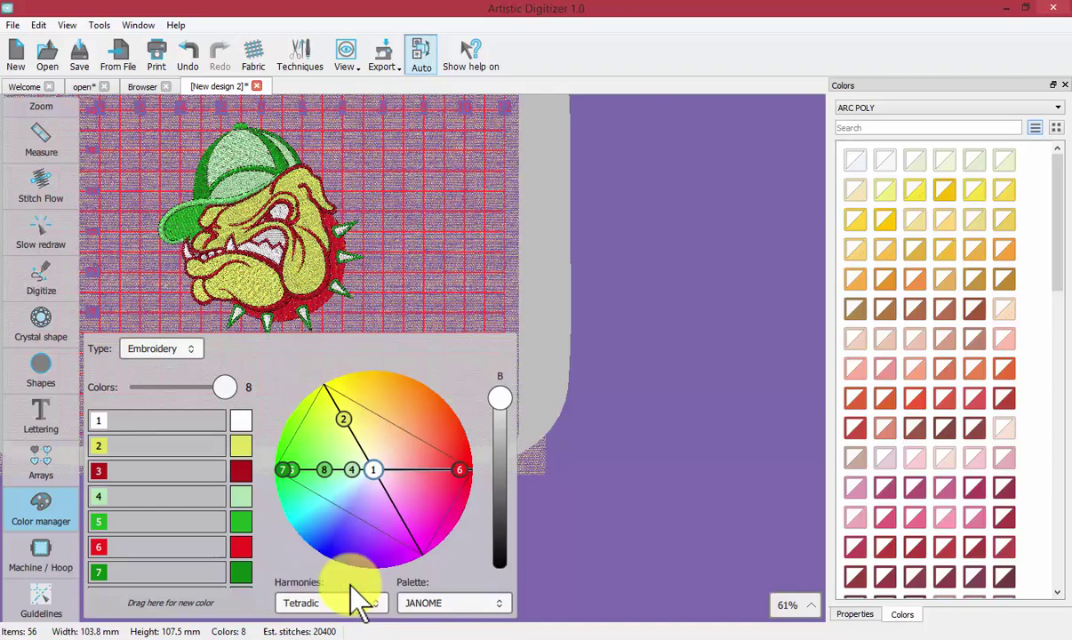